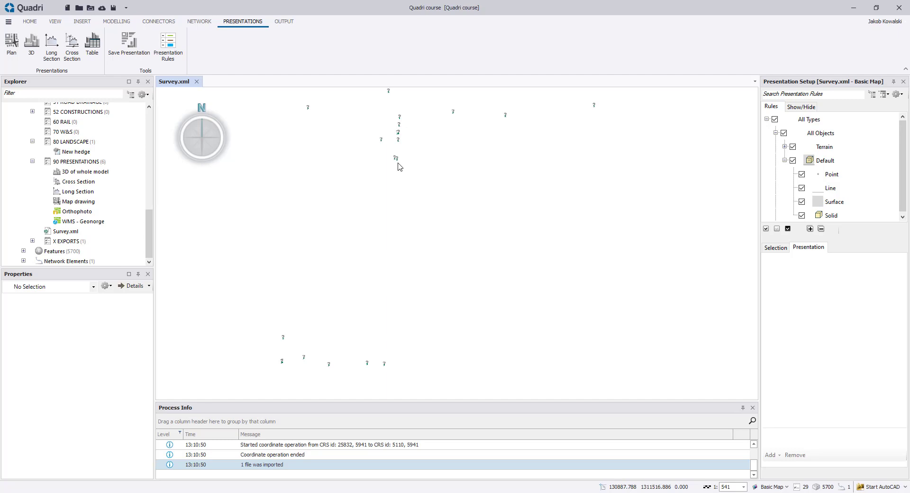
Select survey point 2102 from the stacked points and inspect its properties (Z 139.094)
click(396, 160)
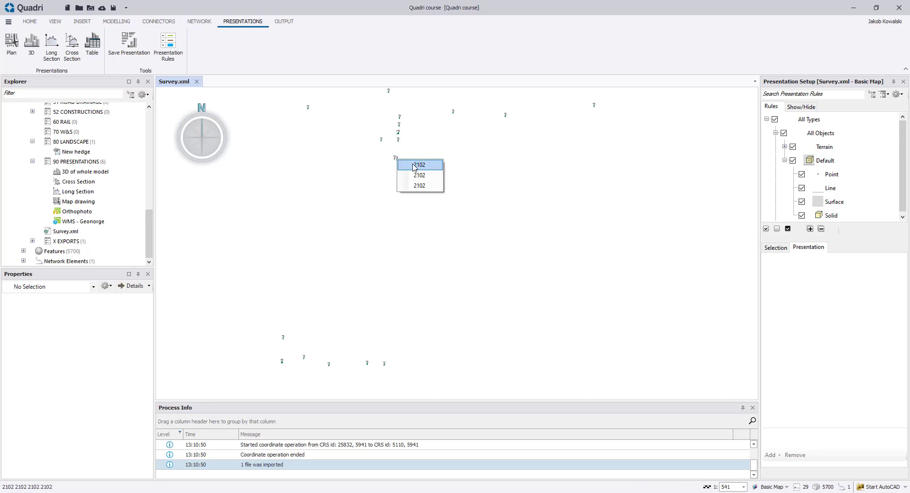
click(419, 165)
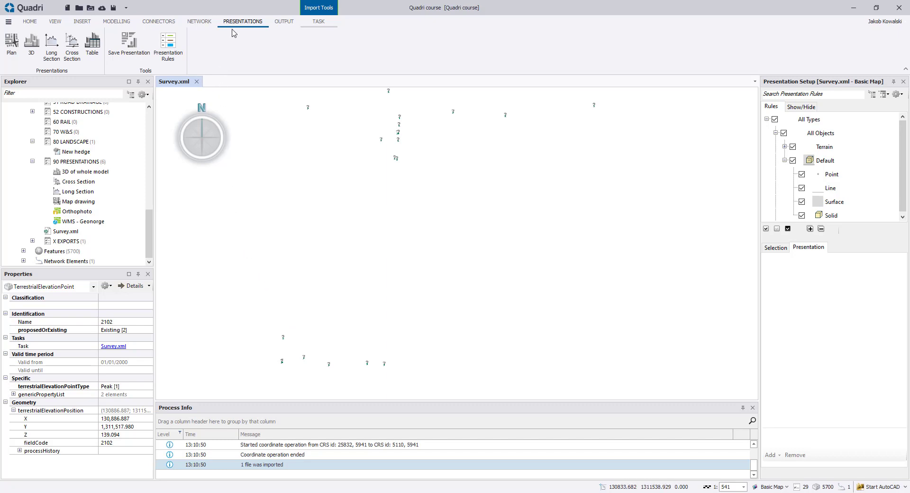
Create a new rule named 'Z elevation', type Presentation Rule, compatible with QuadriDCM 1.32 Forward
click(168, 47)
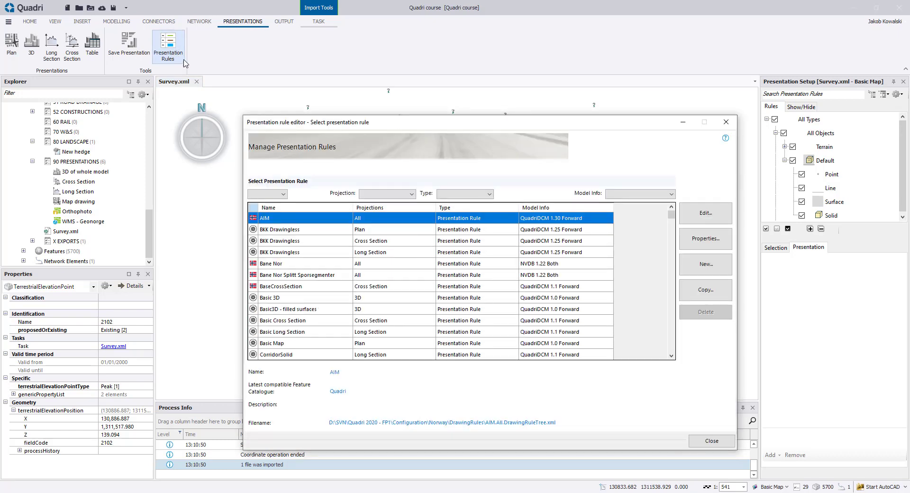
click(706, 264)
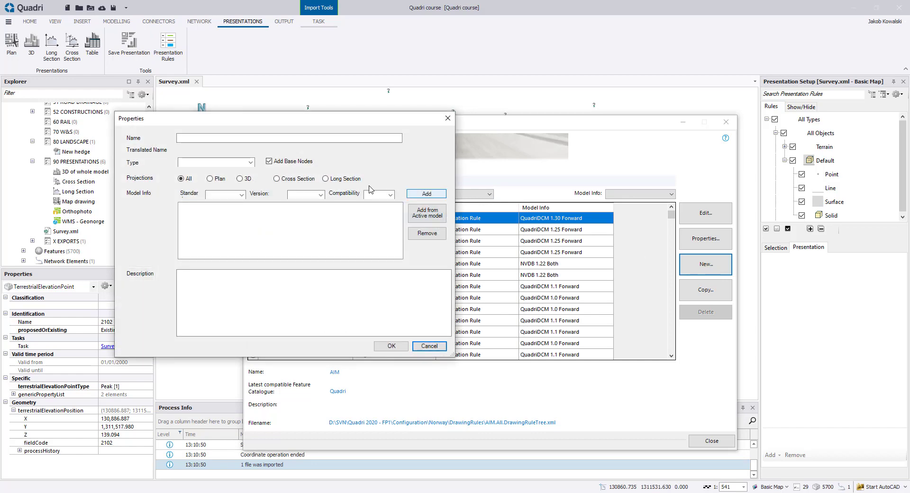
click(209, 138)
text(Z elevation)
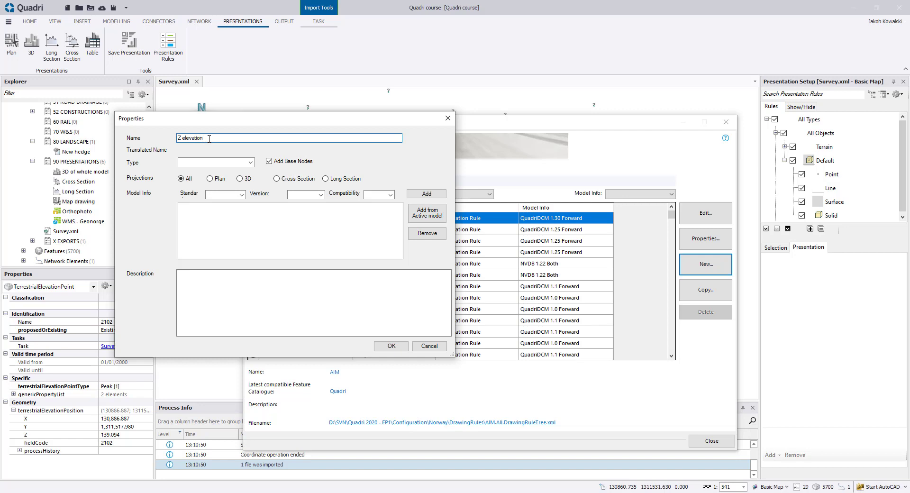
click(250, 162)
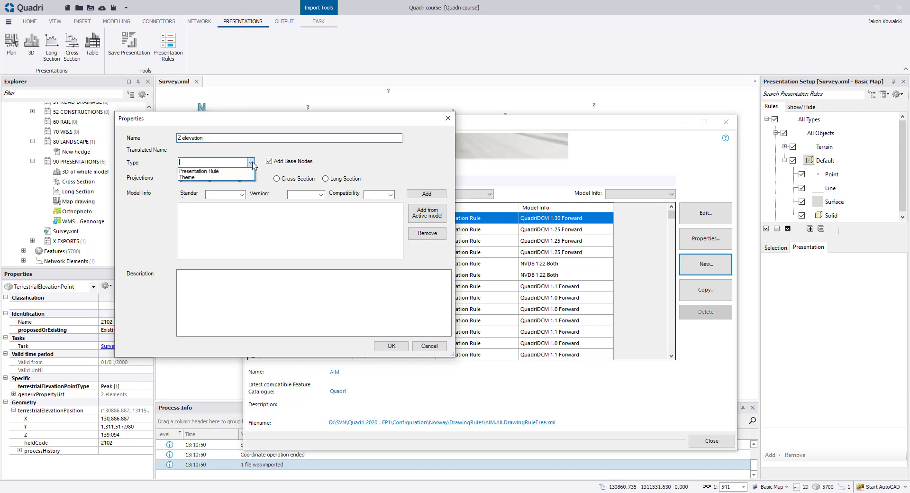
click(209, 171)
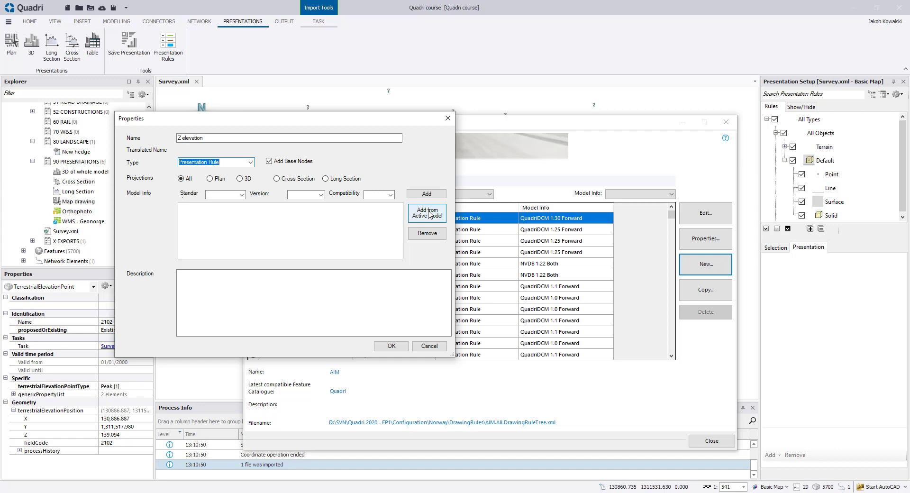
click(428, 213)
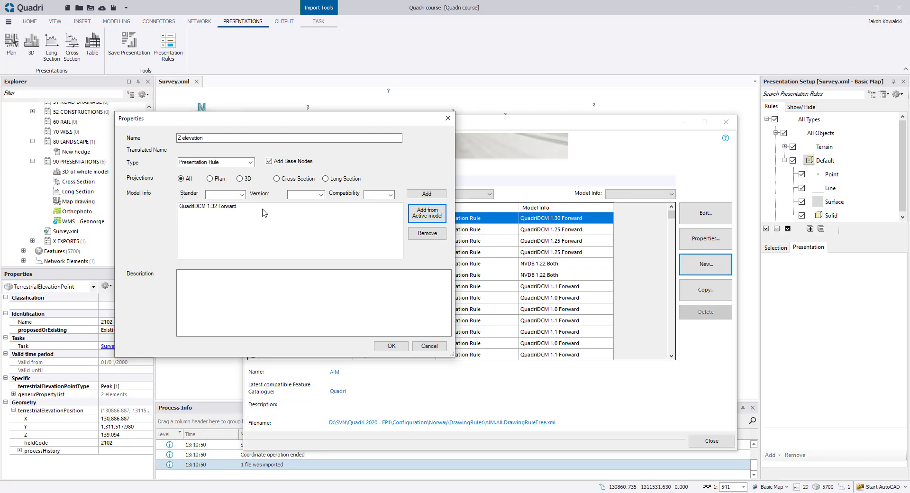
click(309, 288)
Confirm the rule properties and add a node named TerrestrialElevationPoint under All Objects
click(390, 346)
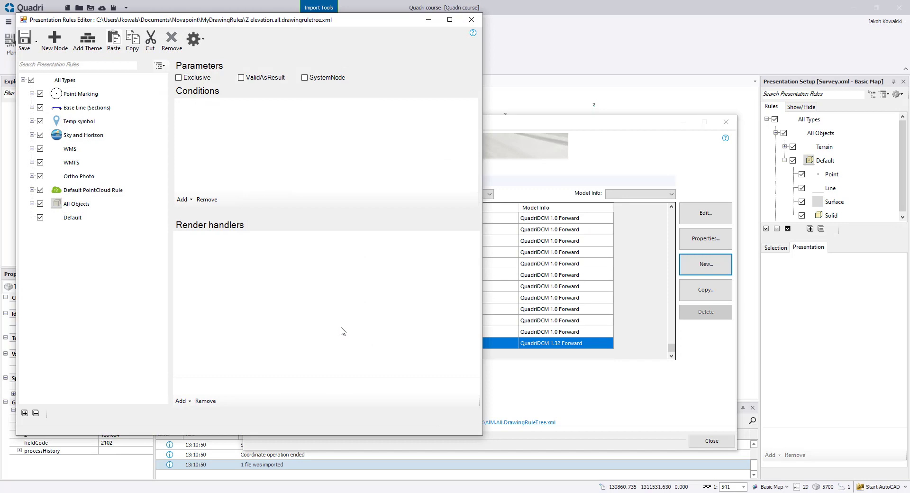
drag(164, 24, 350, 33)
click(292, 215)
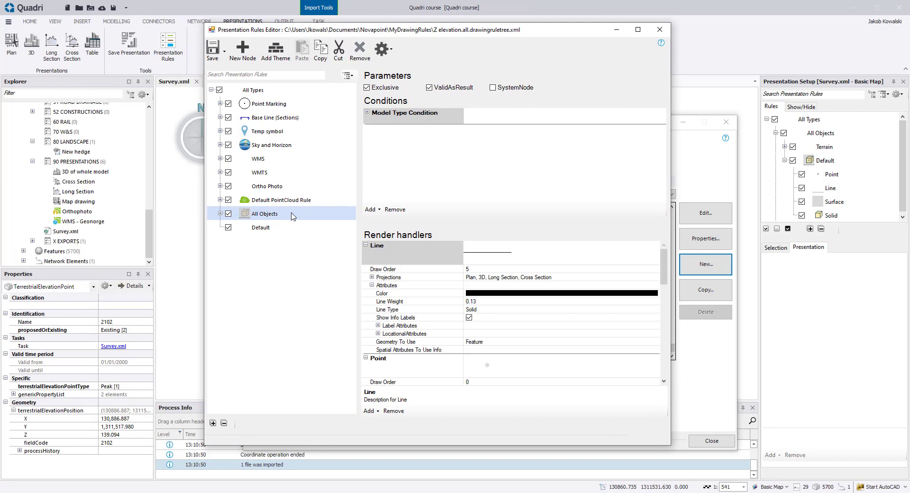
click(243, 51)
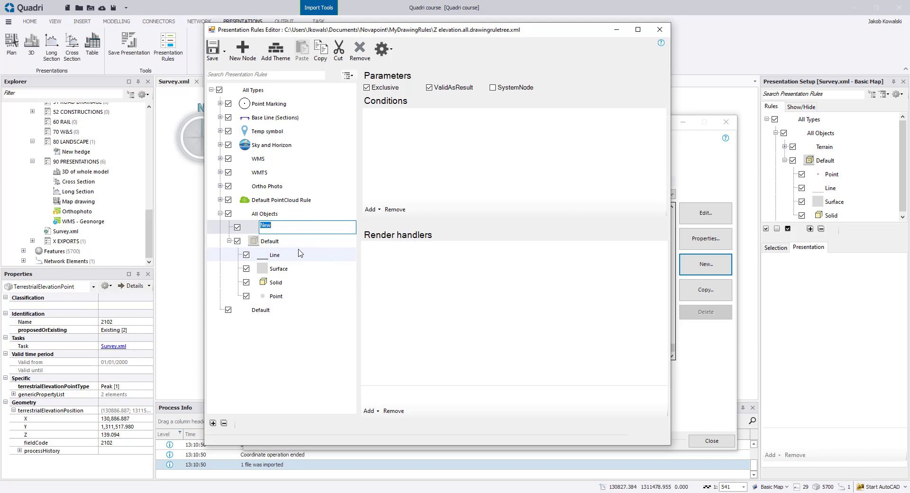
text(TerrestrialEl)
text(evationPoint)
key(Return)
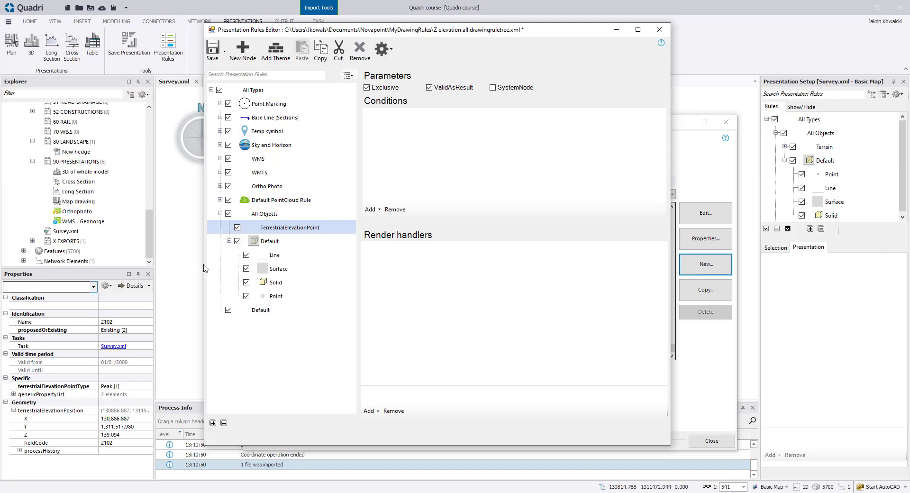
Add a Feature Type Condition set to TerrestrialElevationPoint, found by searching 'terrestr'
click(370, 209)
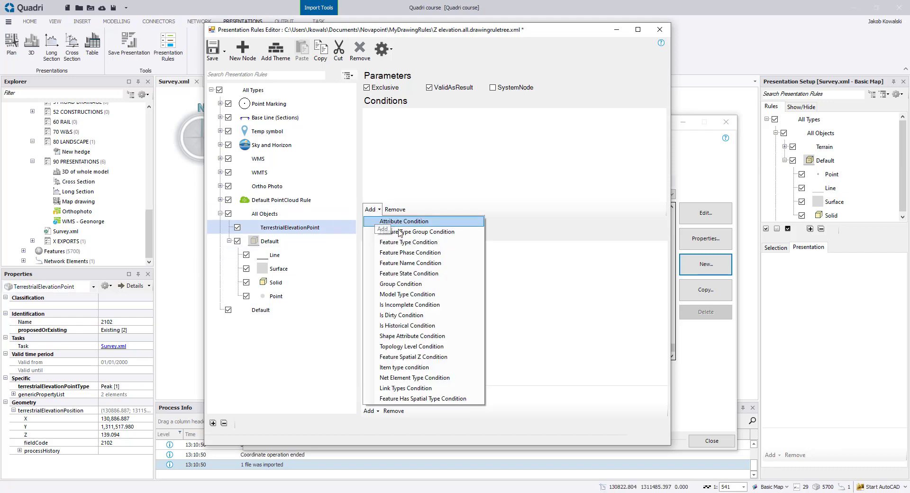
click(430, 242)
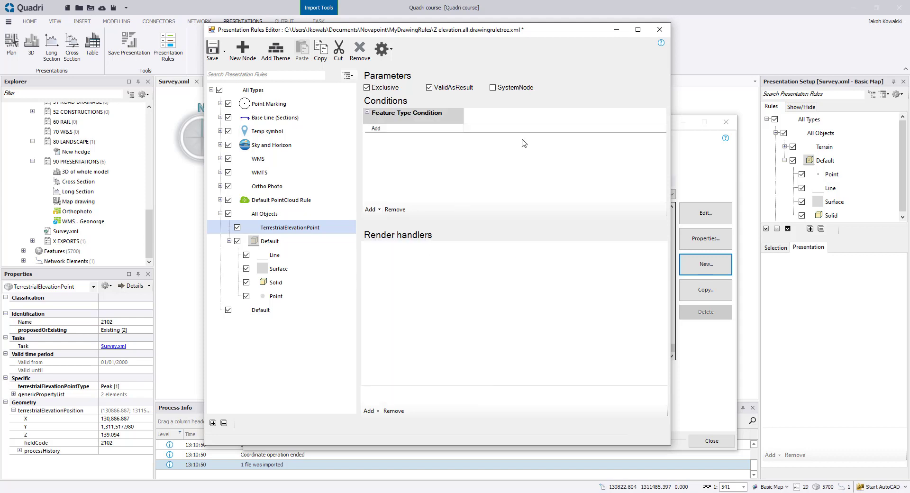
click(538, 128)
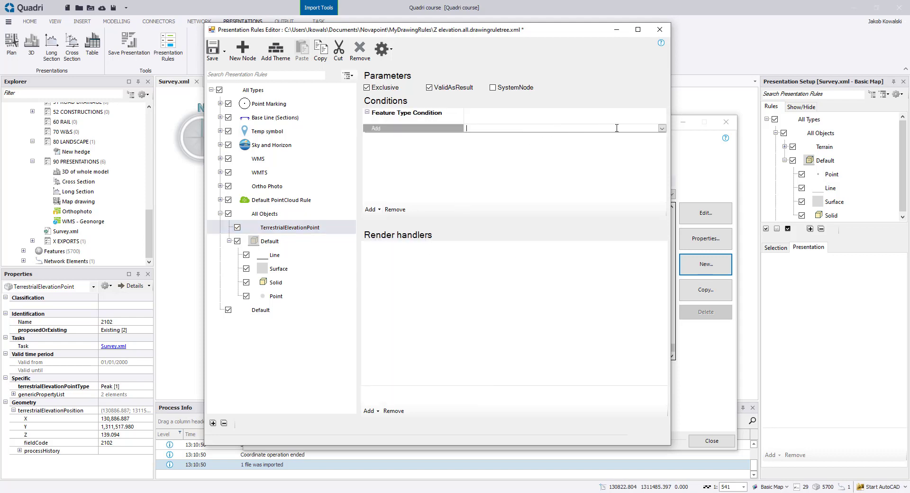
click(662, 129)
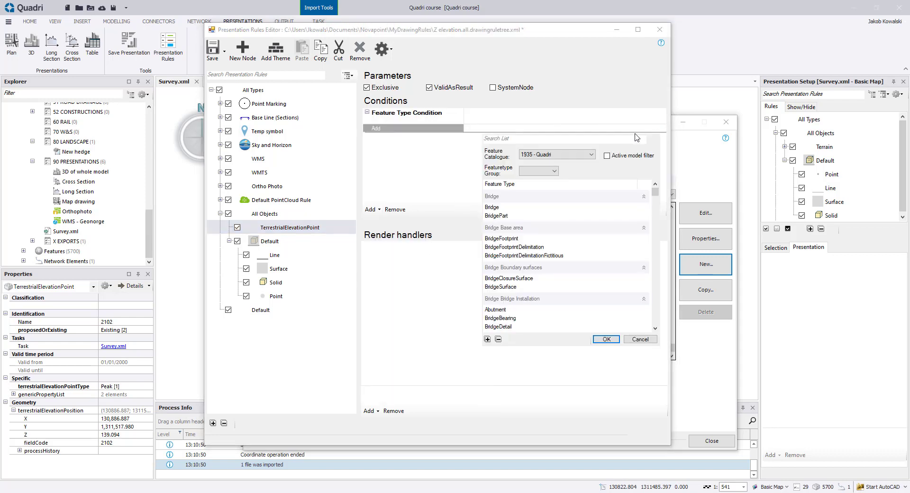
click(543, 141)
text(terrestr)
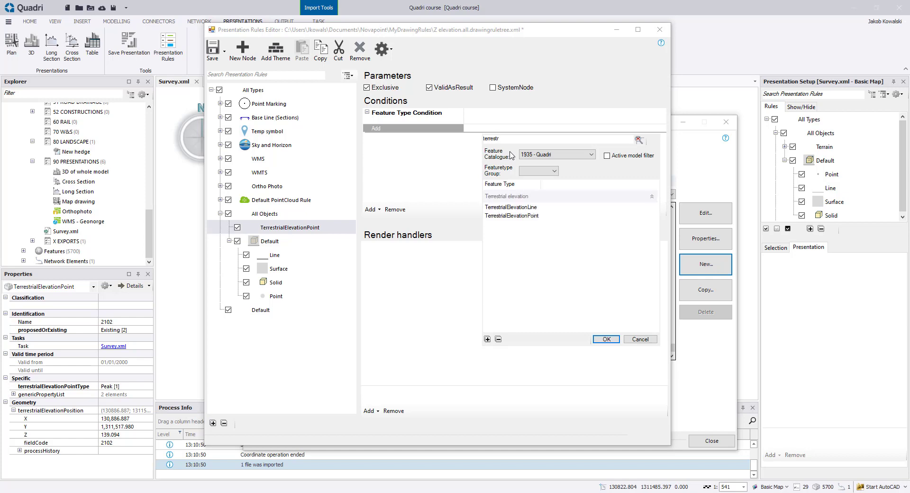
click(514, 216)
click(607, 339)
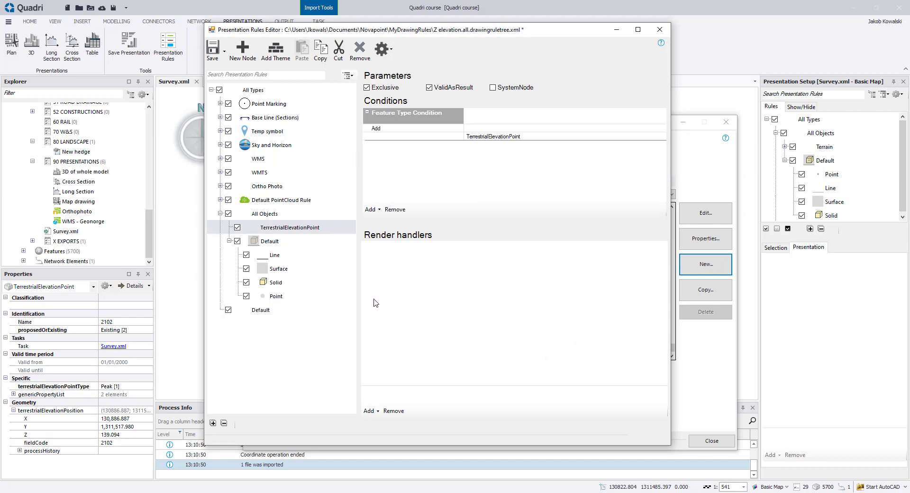
Add a Point render handler and a Text render handler to the node
click(369, 410)
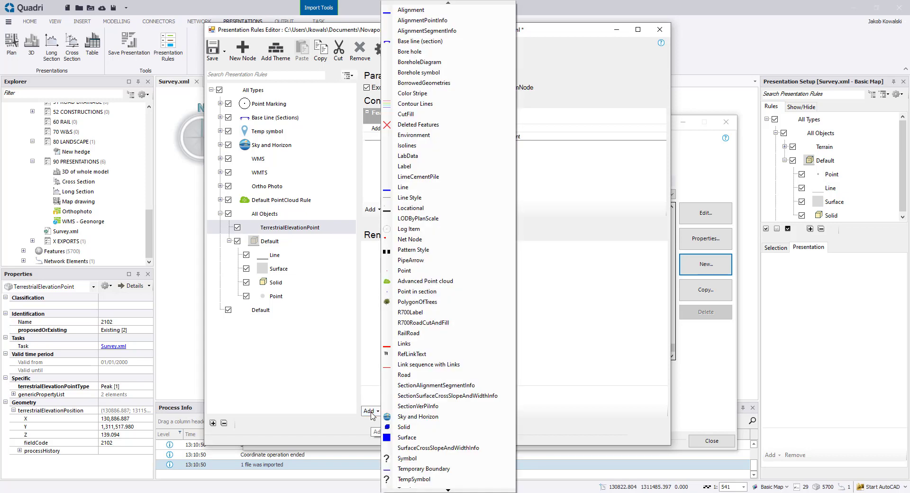
click(430, 273)
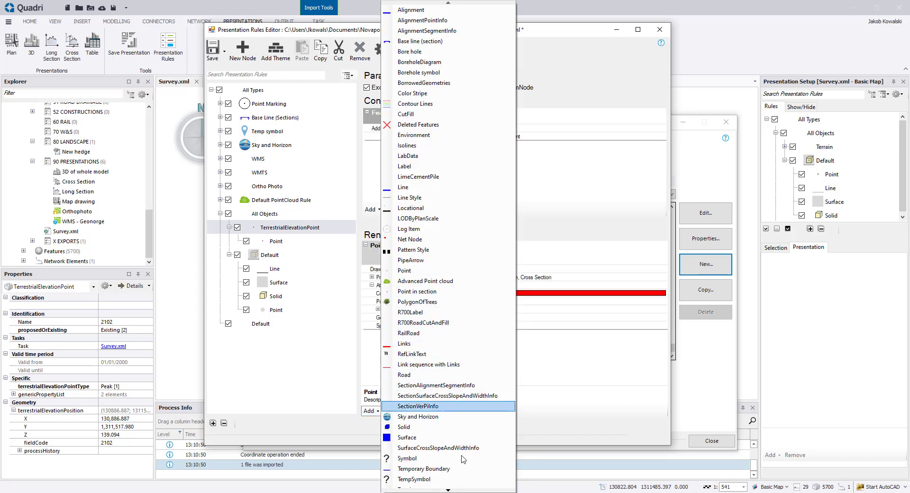
scroll(448, 490, down, 3)
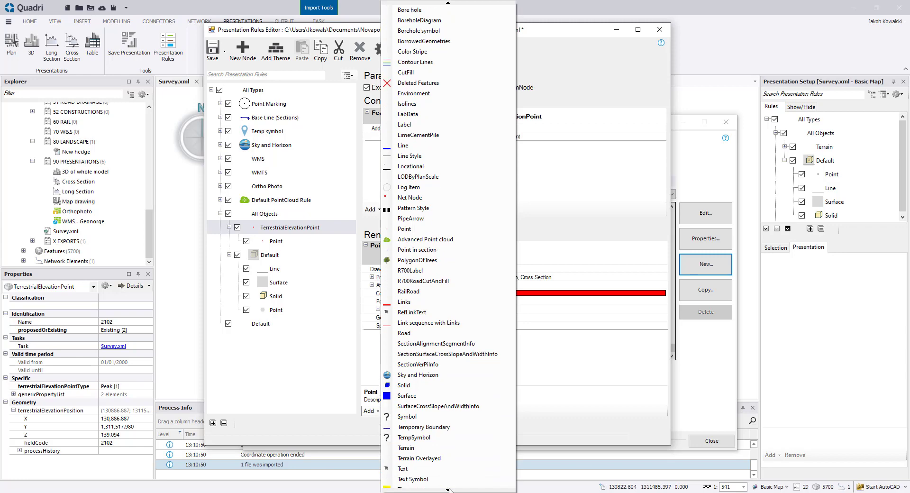
click(423, 468)
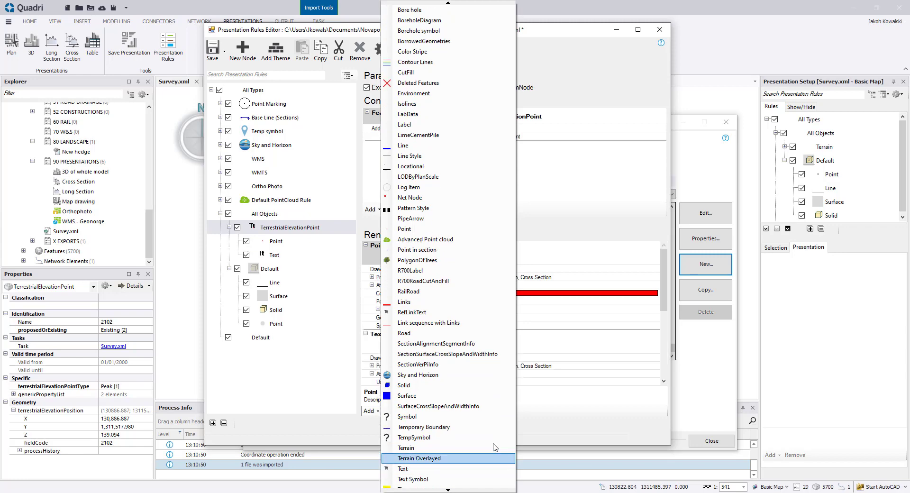
click(548, 417)
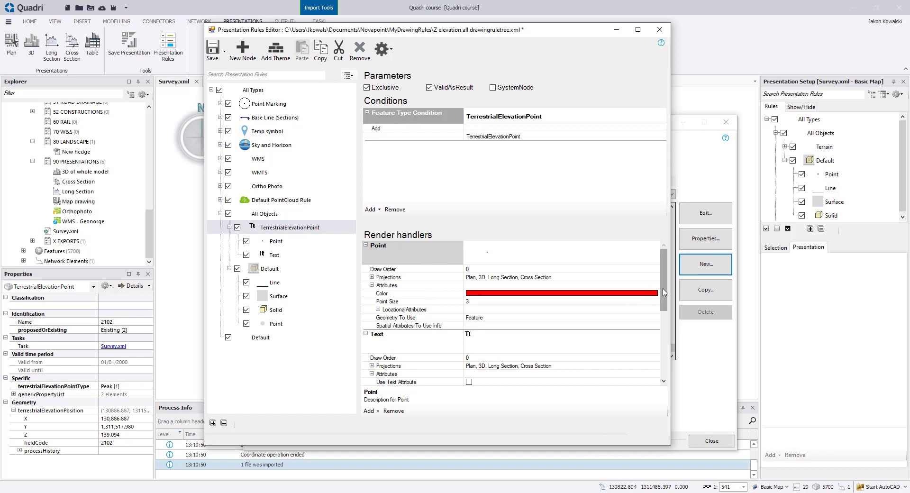
drag(664, 290, 666, 341)
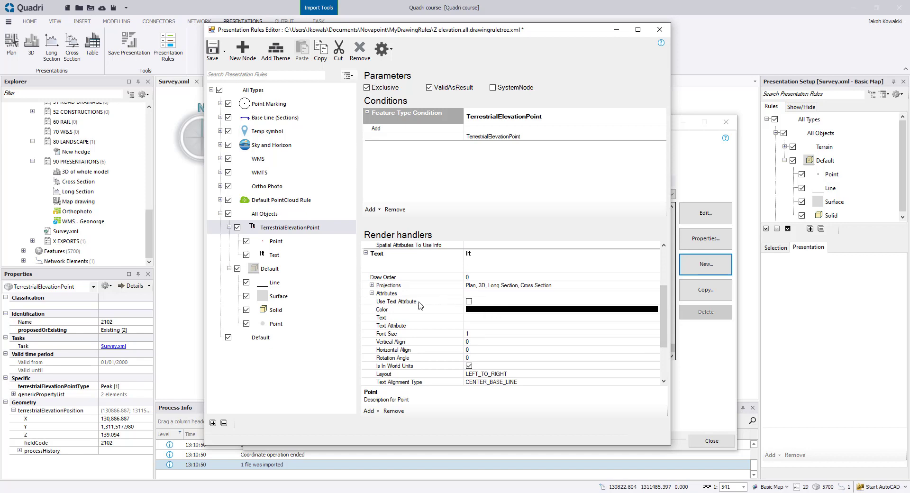
Enable Text Attribute and add spatialAttribute as the label's text source
click(469, 301)
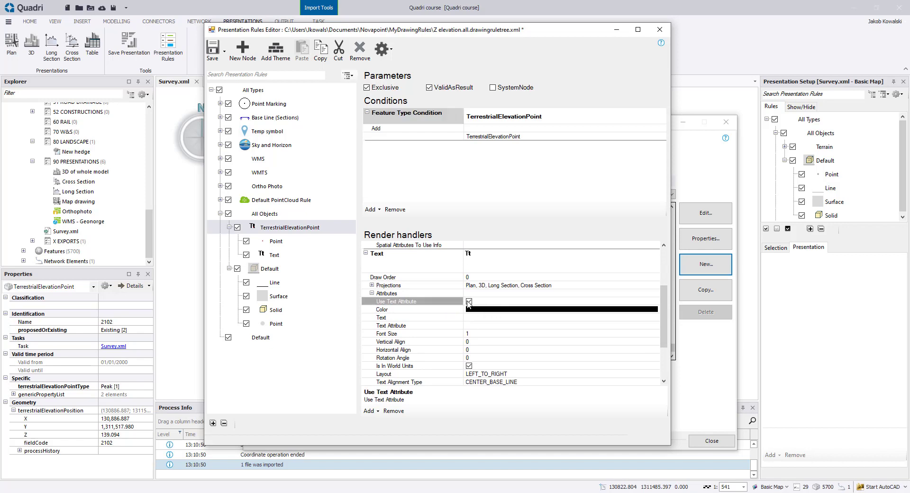
click(469, 326)
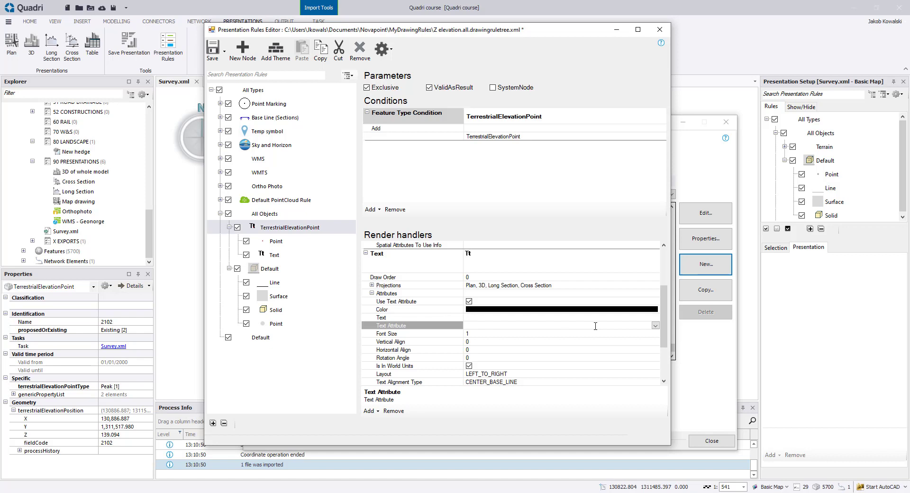
click(655, 325)
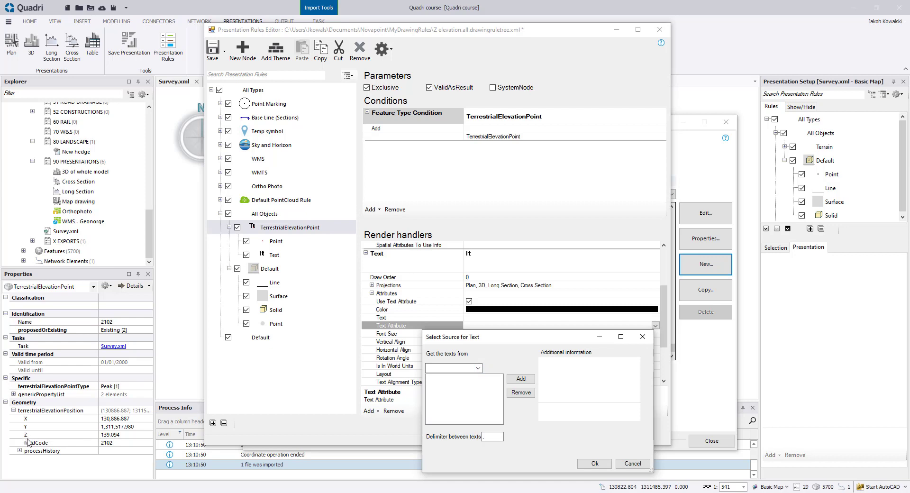
click(478, 369)
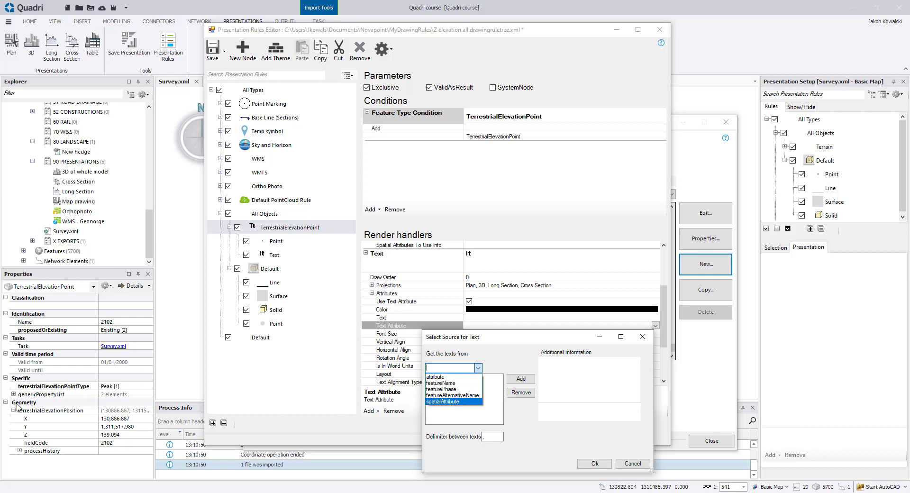
click(465, 403)
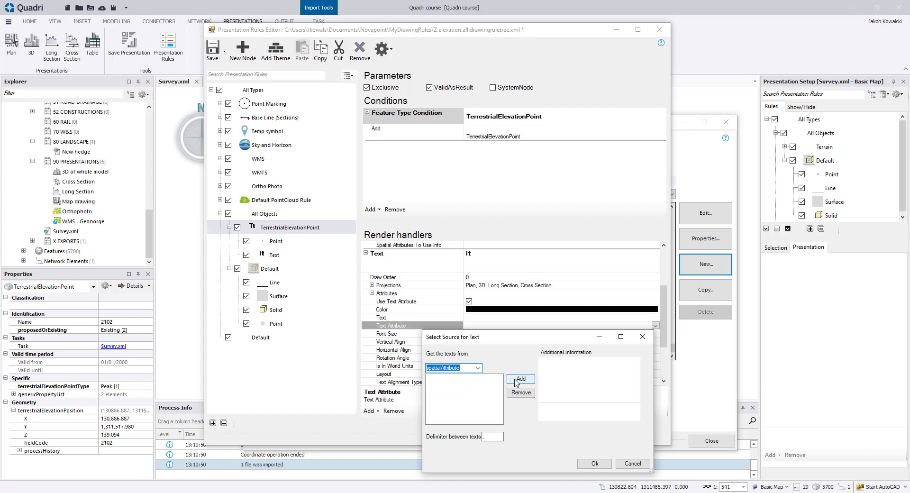
click(520, 379)
Set the spatialAttribute source's value type to z and confirm the label text source
click(450, 377)
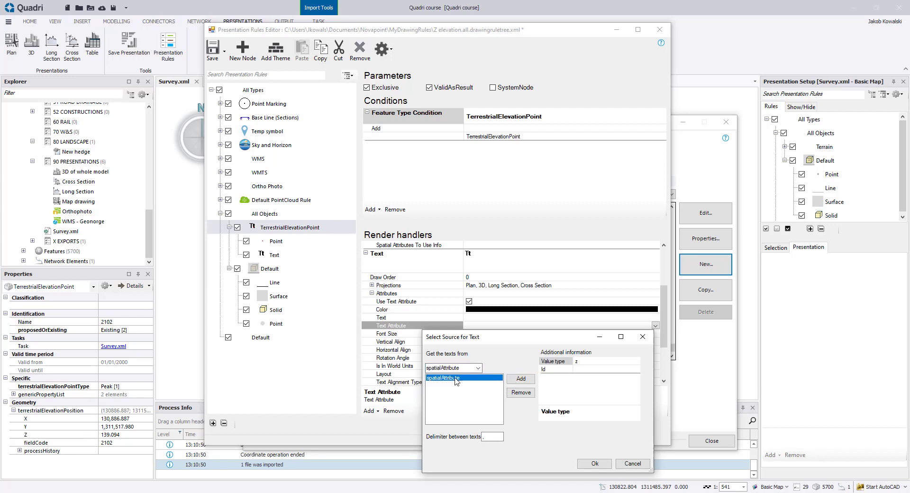
text(z)
click(555, 360)
click(636, 362)
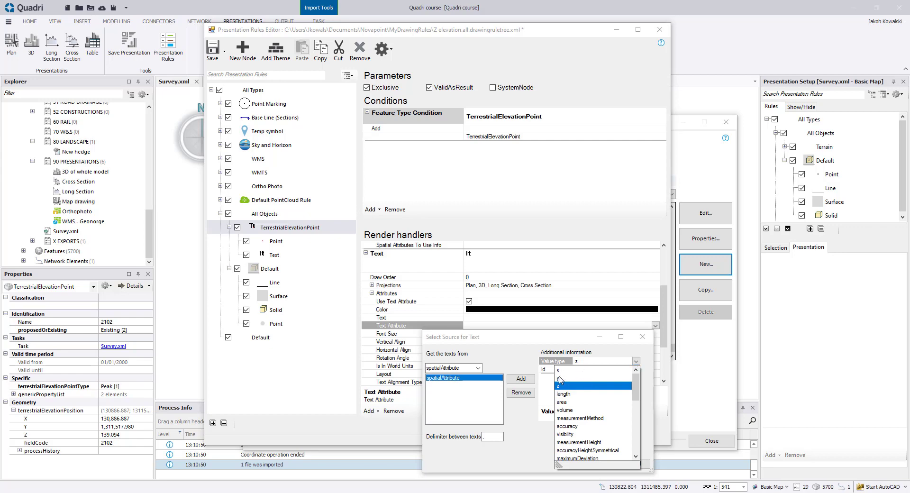
click(543, 341)
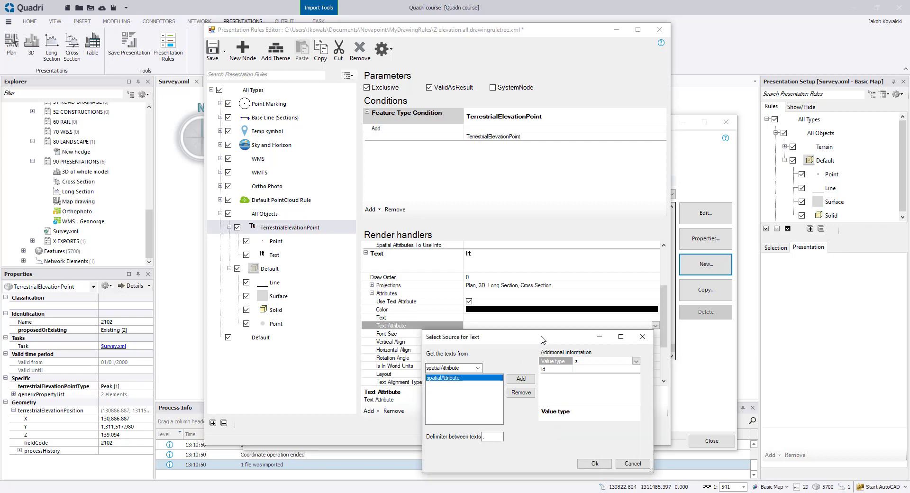
click(595, 463)
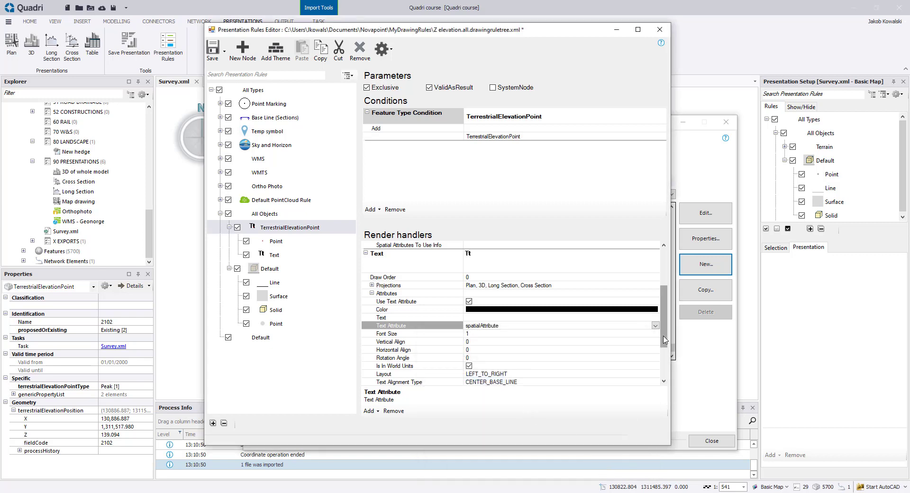
scroll(516, 301, down, 2)
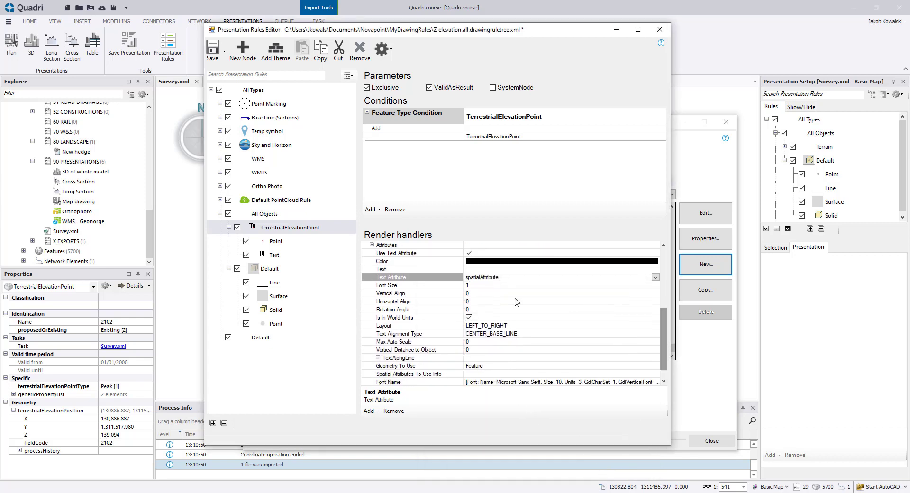
Set Spatial Attributes To Use Info to terrestrialElevationPosition
click(485, 374)
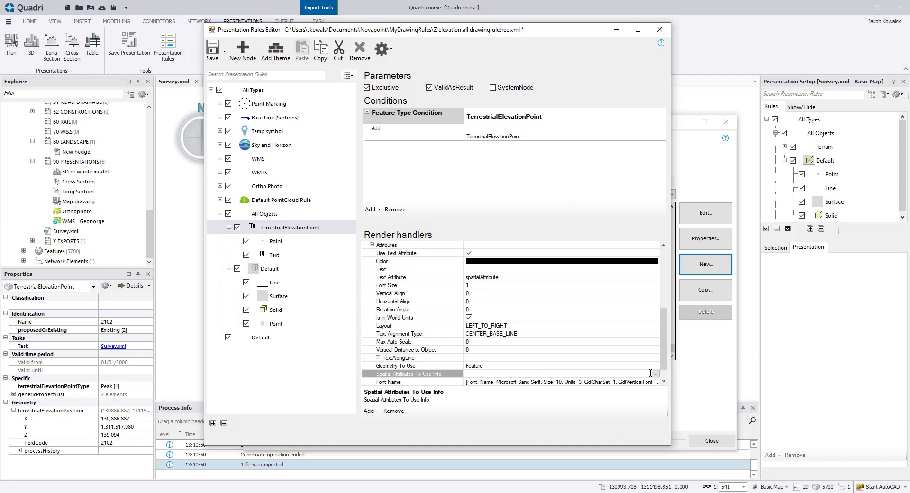
click(654, 374)
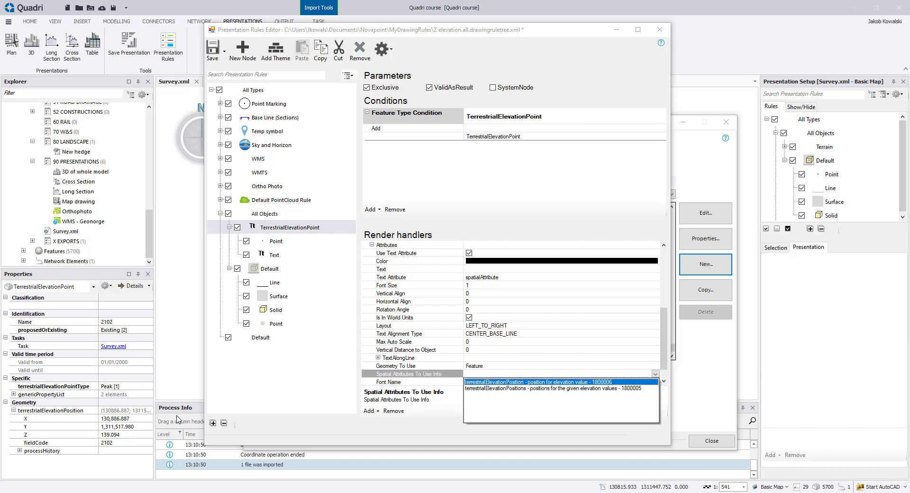
click(655, 375)
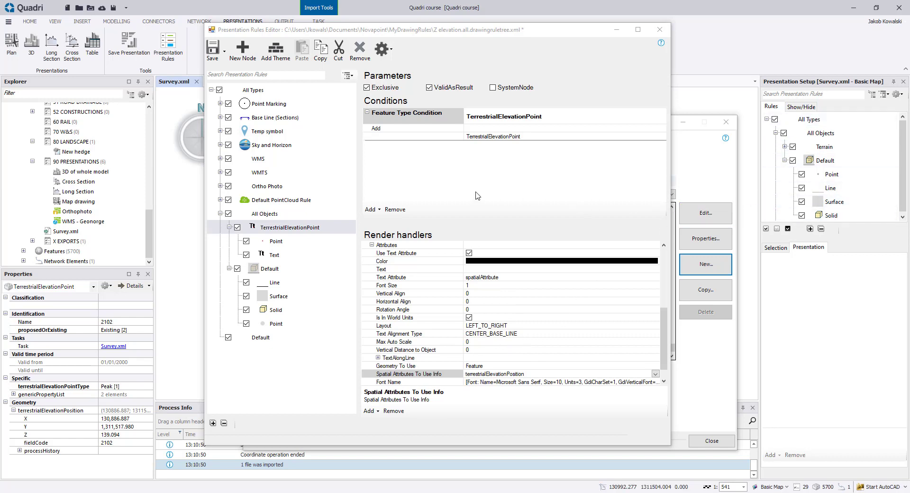
Save the Z elevation rule file and close the rule editor and manager
click(212, 51)
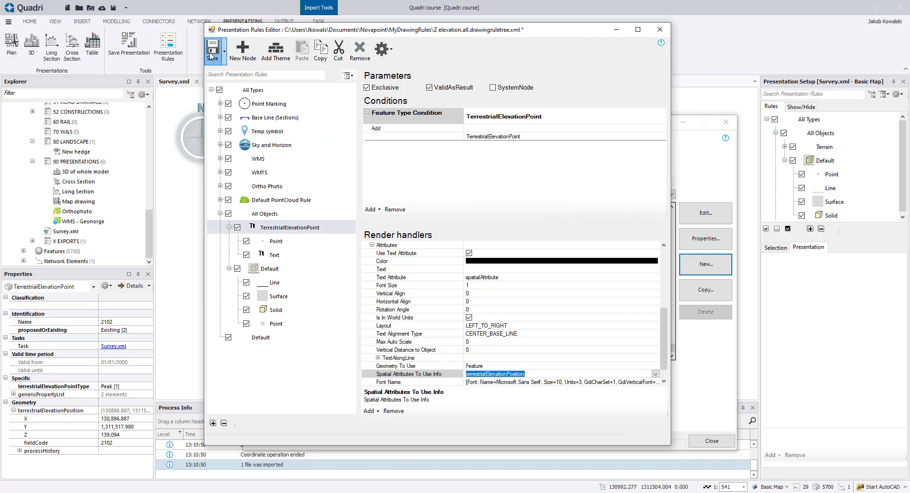
click(511, 294)
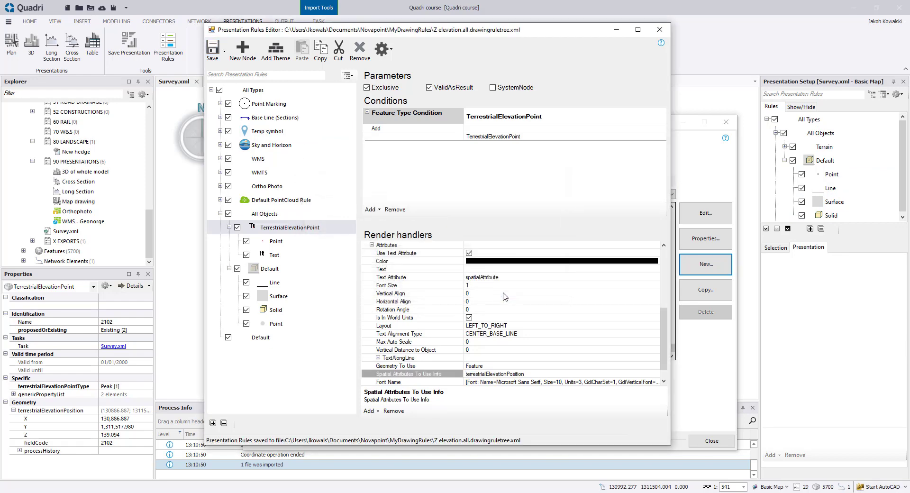
click(659, 30)
click(725, 122)
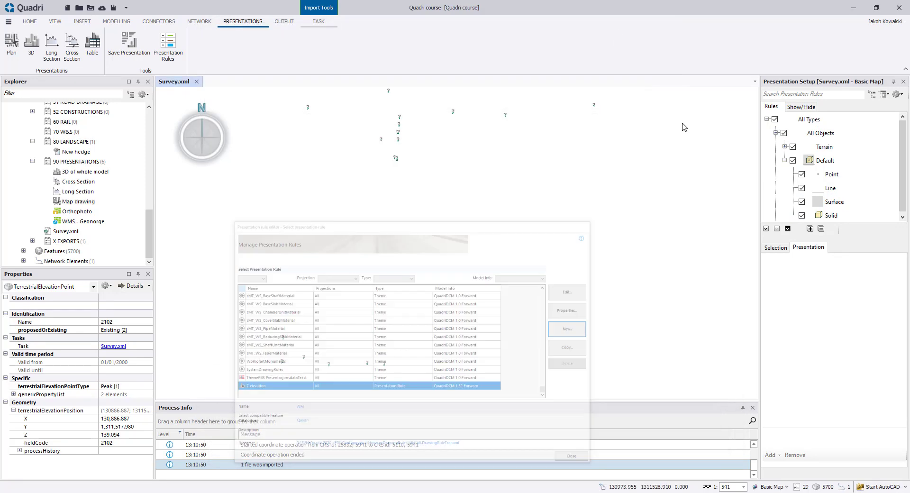
Open Survey.xml in a second plan view via View in Plan
click(88, 232)
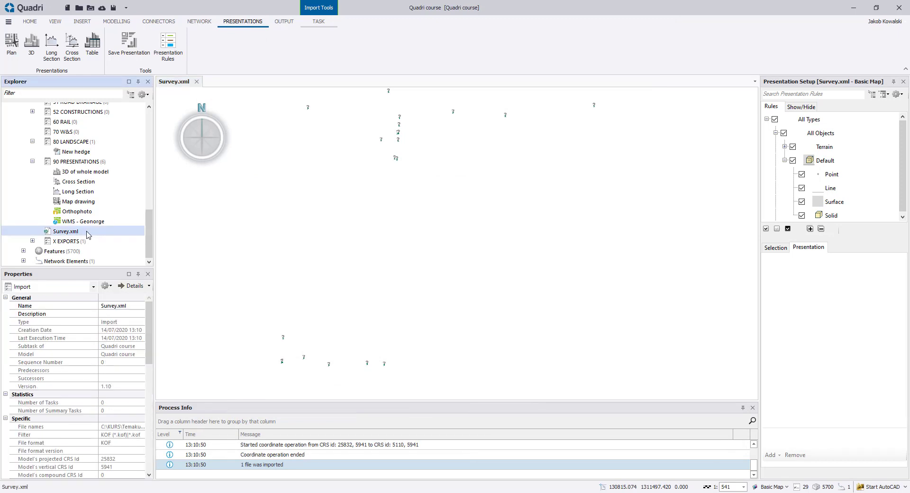
right_click(88, 235)
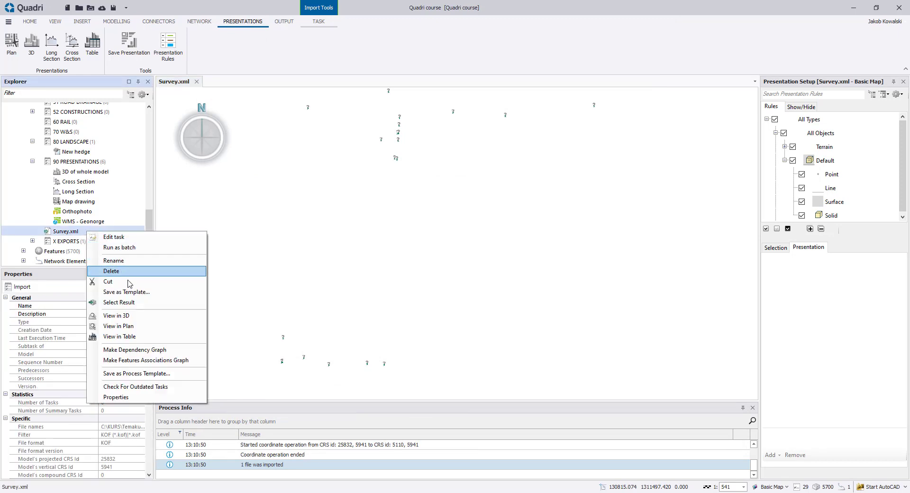
click(118, 325)
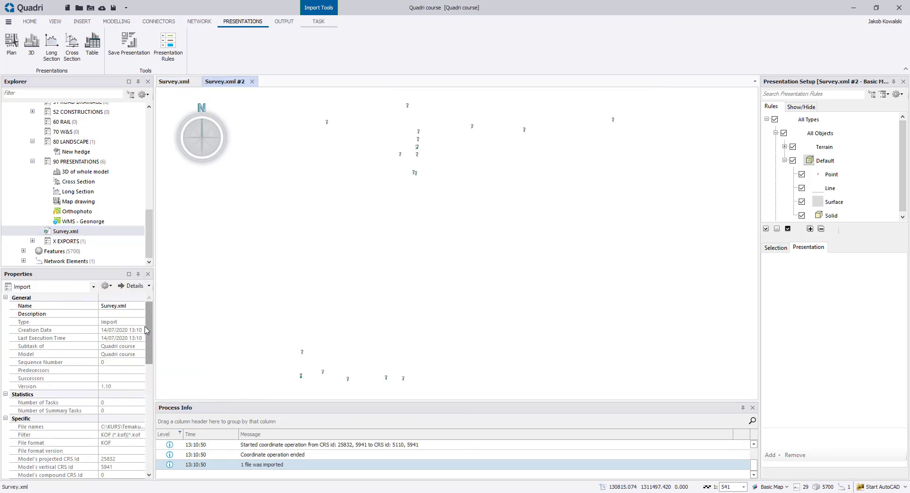
Apply the Z elevation rule to the view and select the point labelled 140.759
click(775, 486)
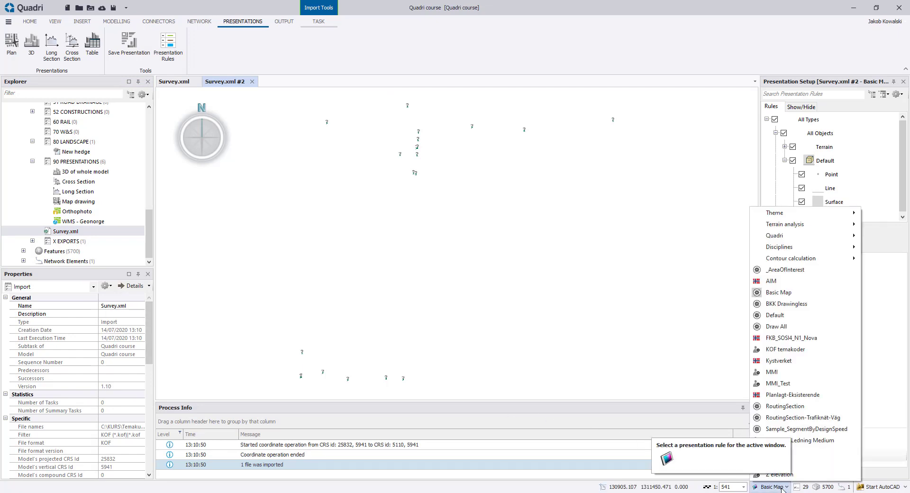
click(782, 474)
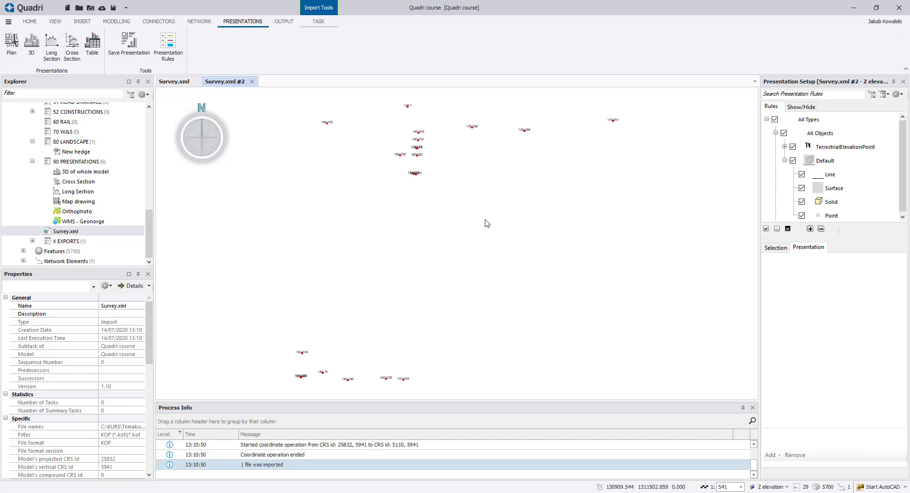
scroll(416, 174, up, 2)
scroll(413, 174, up, 1)
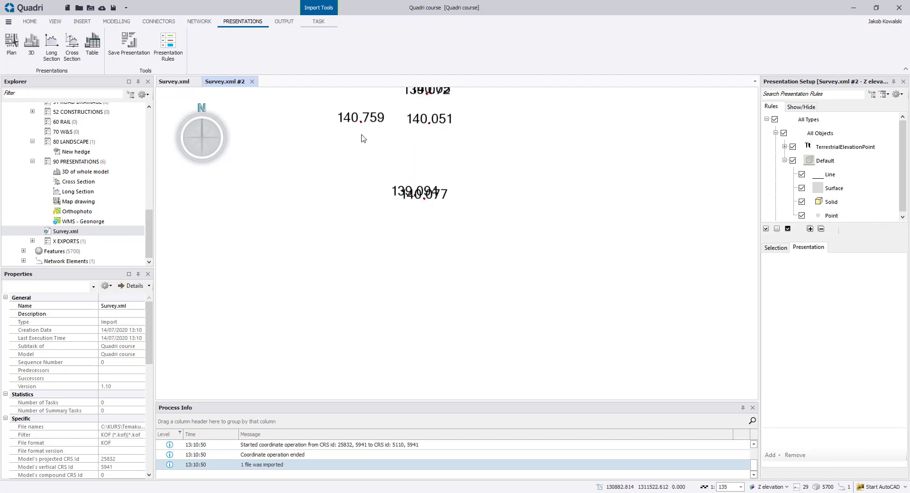
scroll(361, 138, up, 1)
scroll(369, 164, up, 2)
click(382, 212)
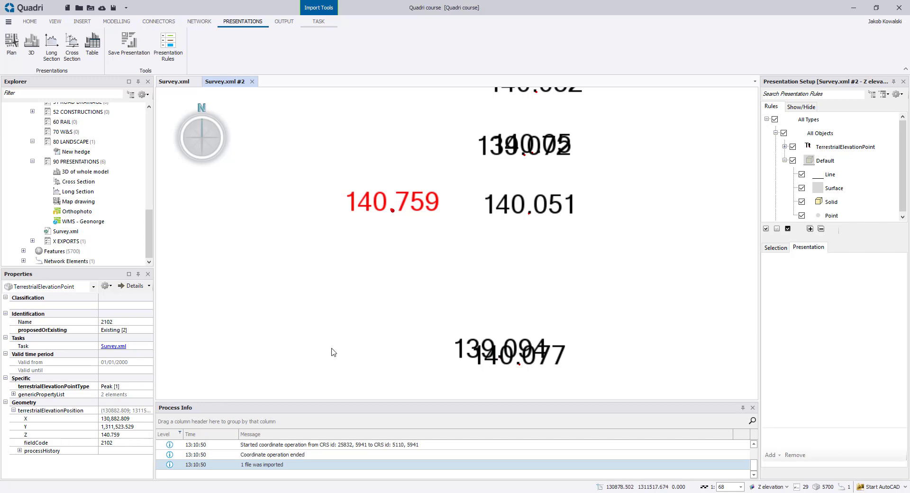
Set the TerrestrialElevationPoint marker's Point Size to 10 in Presentation Setup
click(785, 147)
click(830, 161)
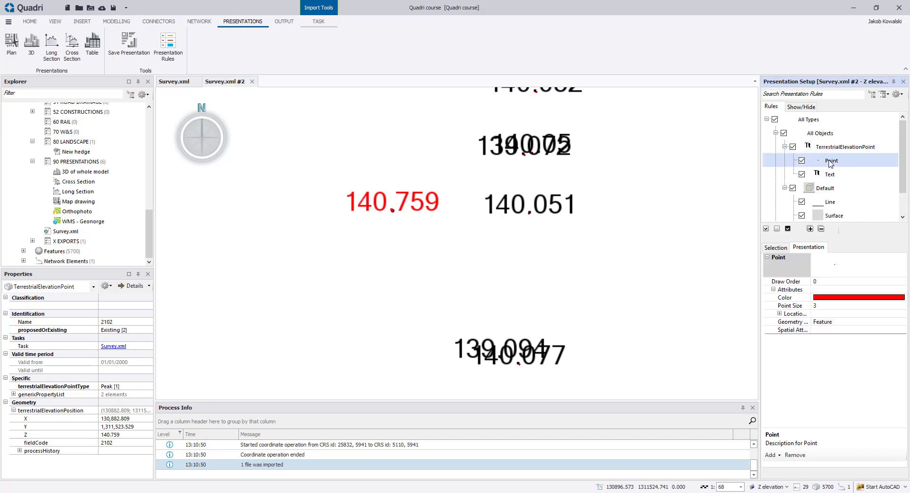
click(826, 305)
text(10)
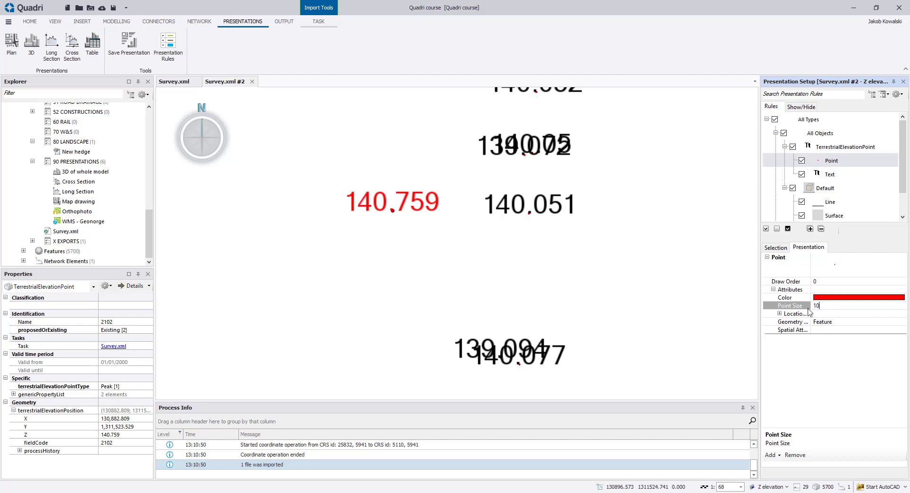
key(Return)
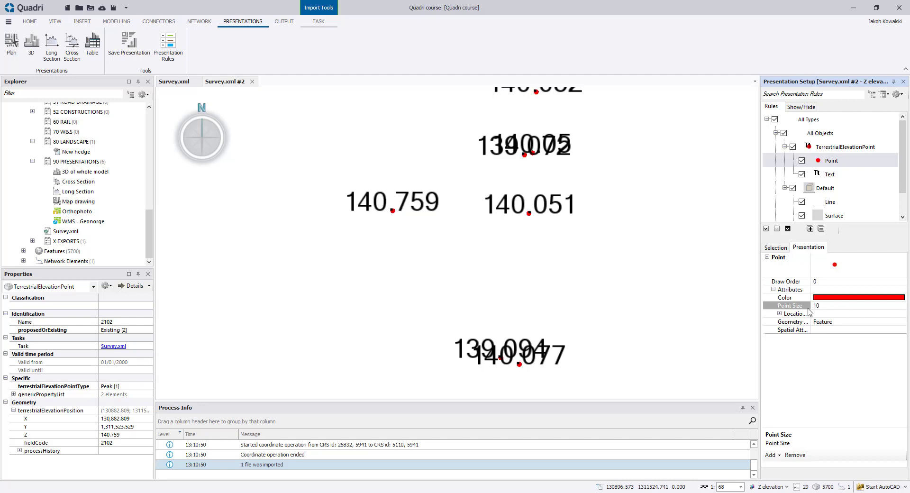
Set the label text to font size 0.5 with RIGHT_TOP alignment beside the points
click(854, 175)
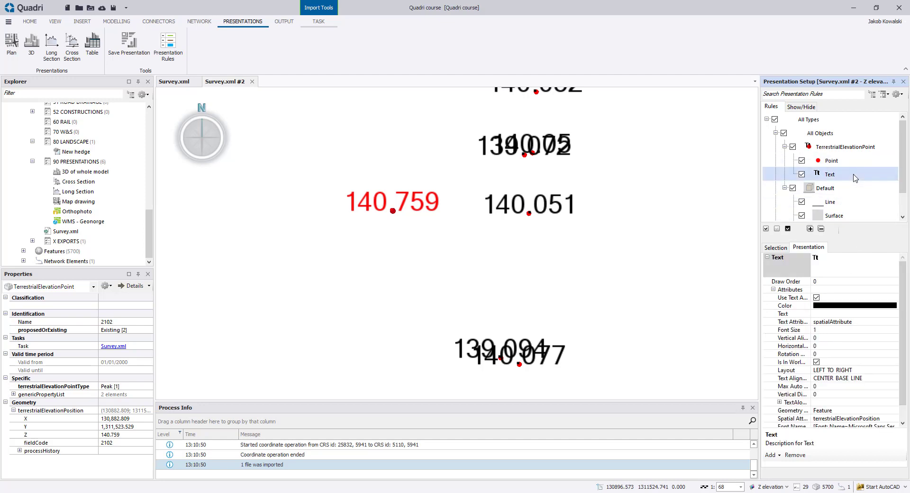
click(823, 331)
text(0.5)
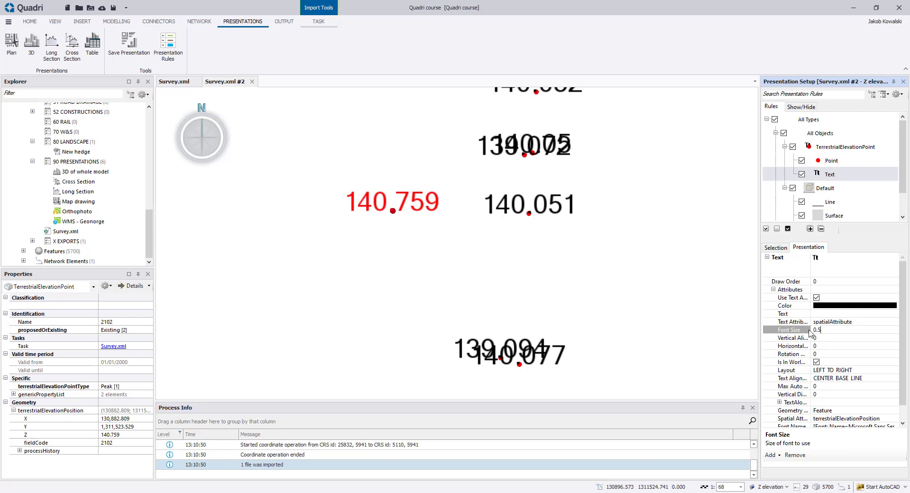
key(Return)
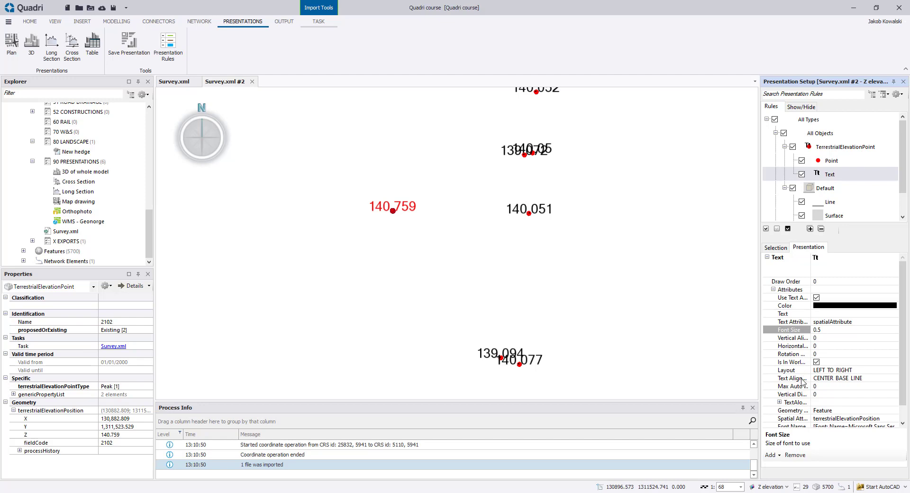
click(853, 378)
click(894, 379)
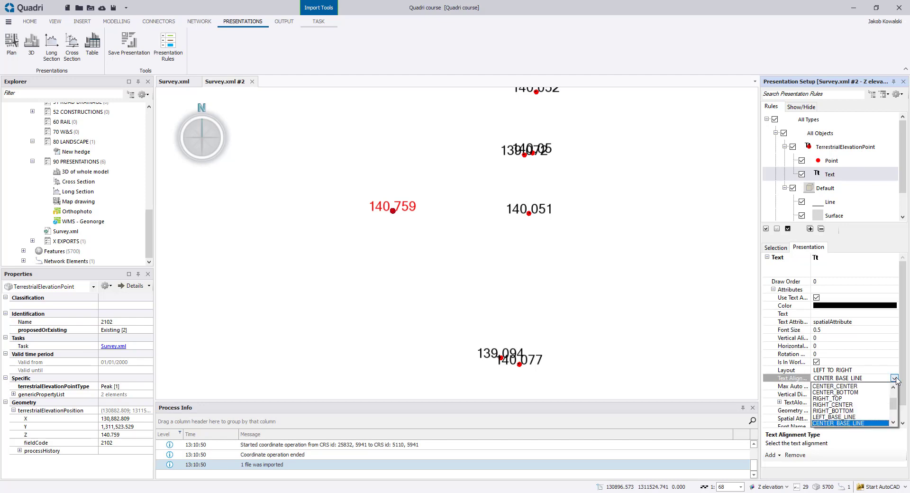
click(831, 399)
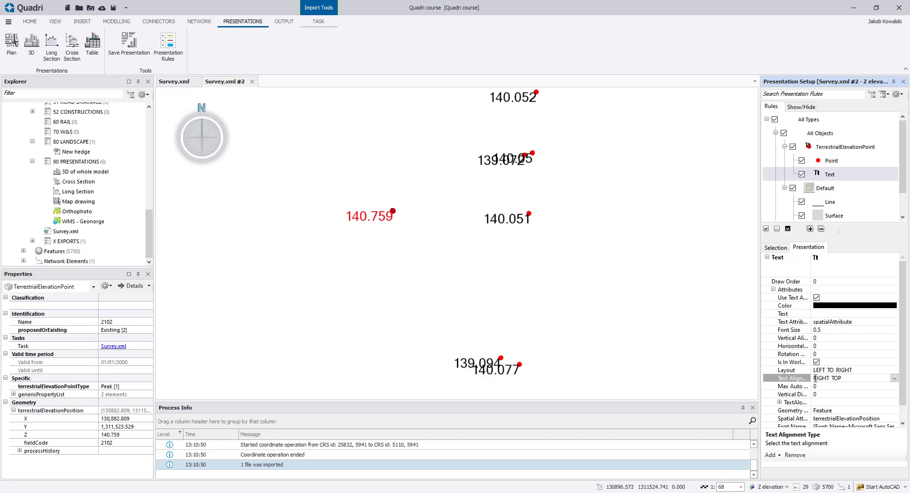